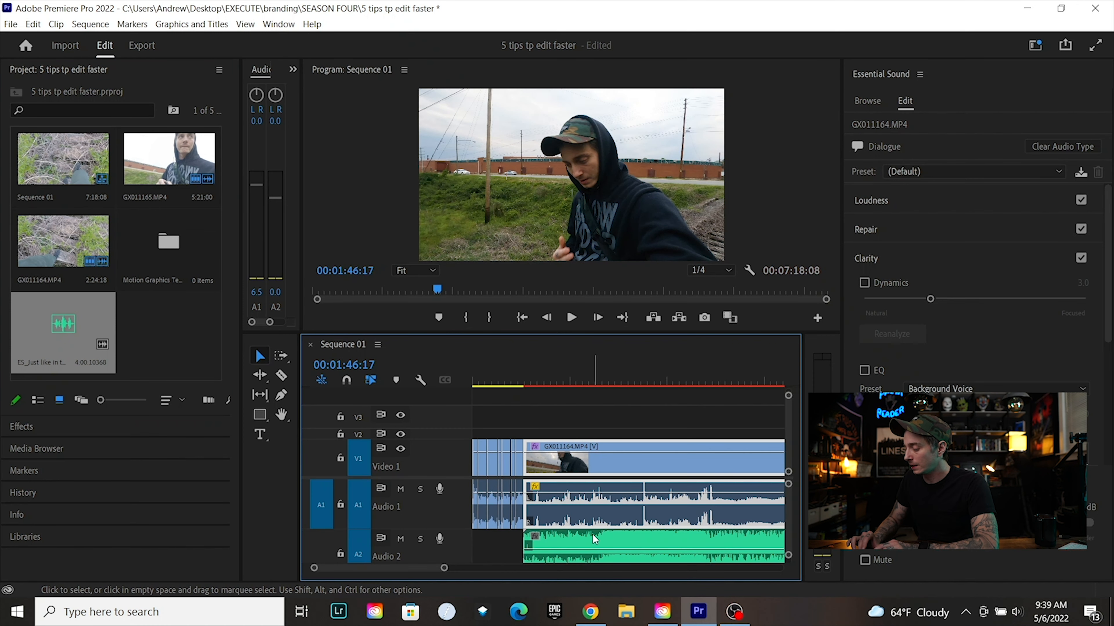
# Tag the music clip on Audio 2 as Music, enable ducking against dialogue, and set the ducking sensitivity to 7.6.
pyautogui.click(592, 538)
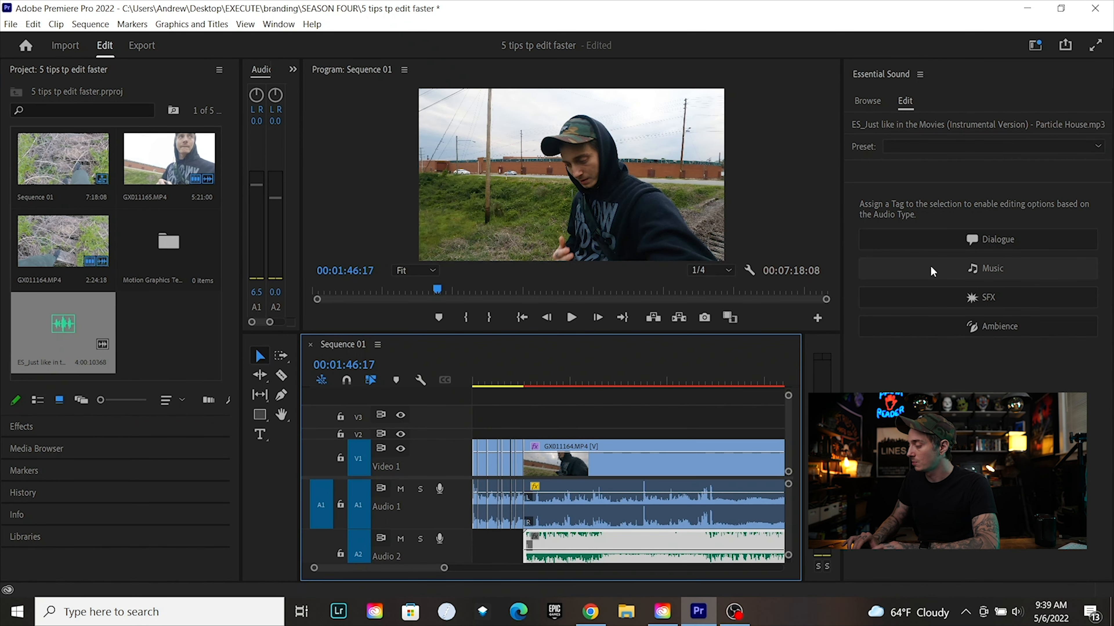
pyautogui.click(930, 266)
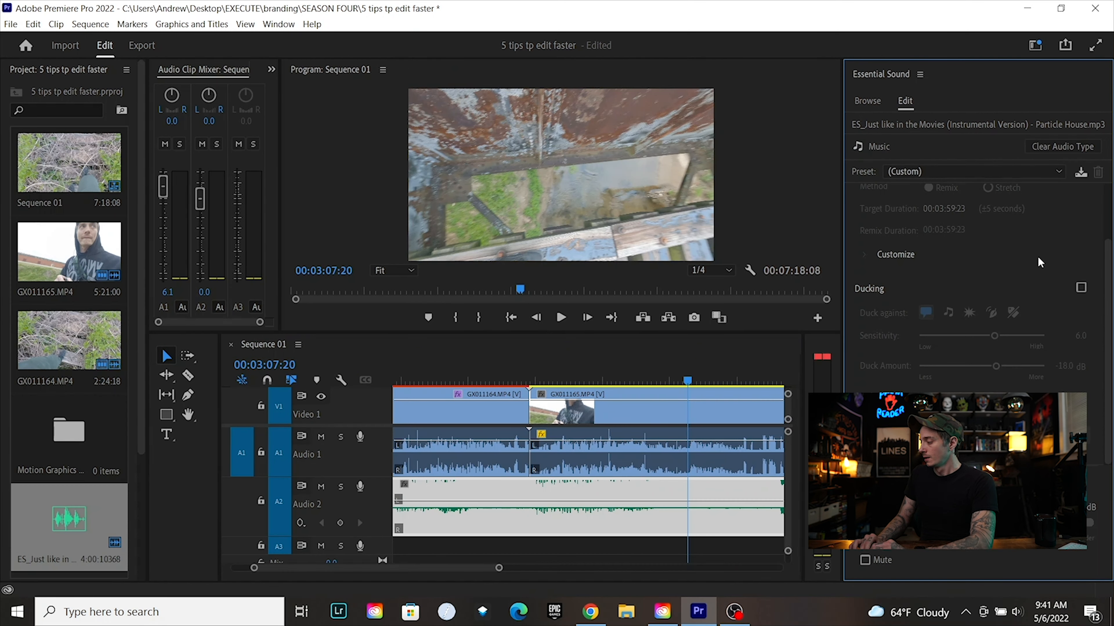
pyautogui.click(1080, 288)
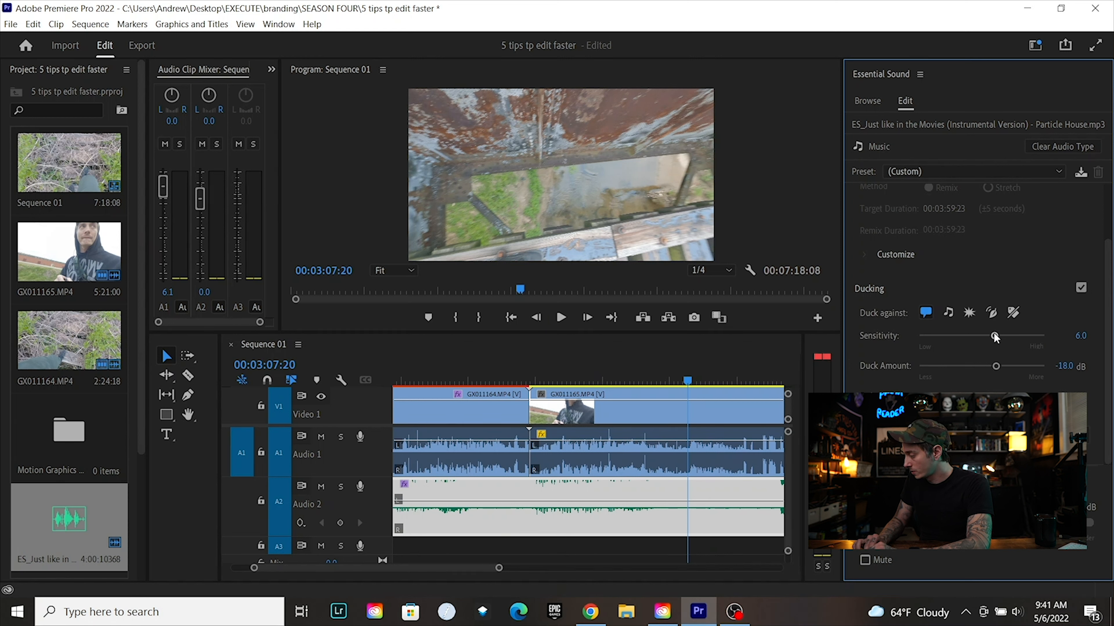
pyautogui.moveTo(995, 337); pyautogui.dragTo(1007, 340)
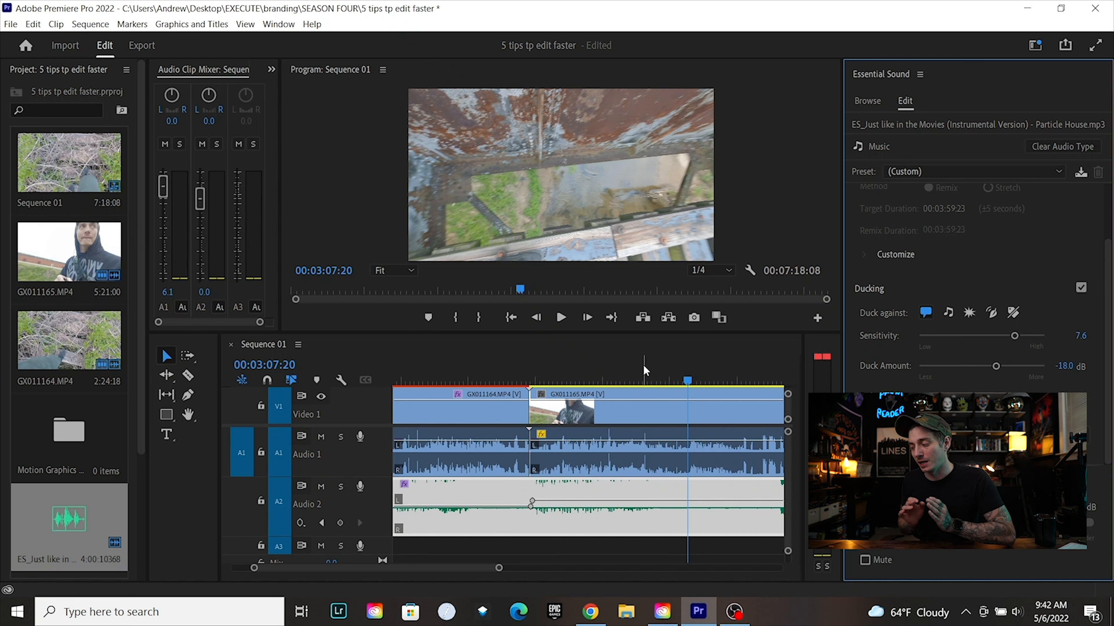
# Review the ducked music by scrubbing and playing the start of GX011164.MP4 and the cut to GX011165.MP4.
pyautogui.moveTo(531, 372); pyautogui.dragTo(399, 370)
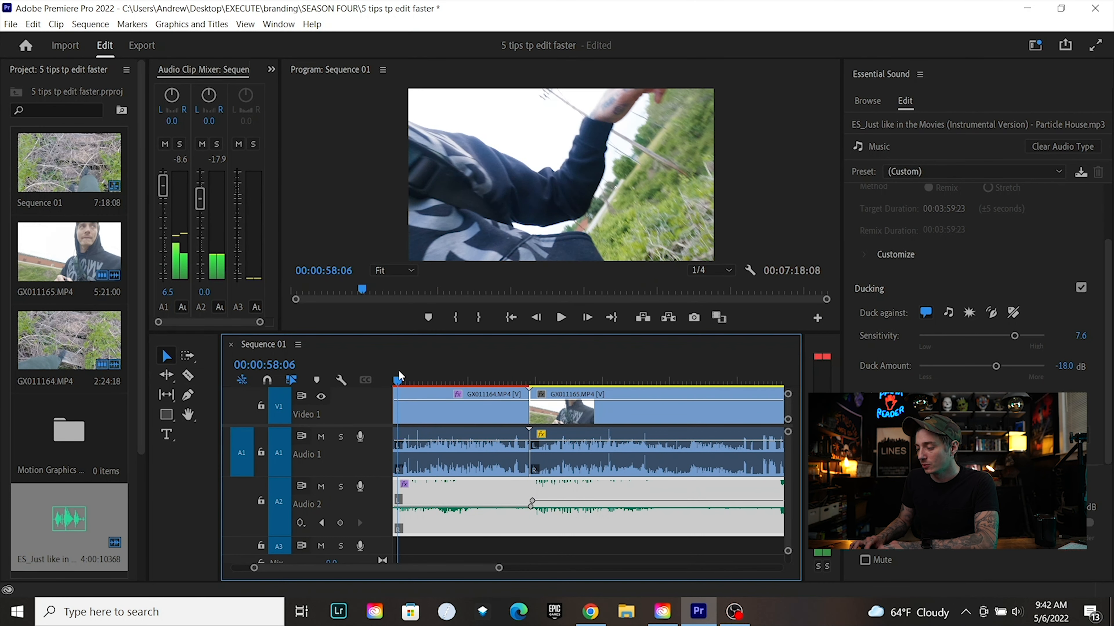
pyautogui.moveTo(398, 370); pyautogui.dragTo(613, 398)
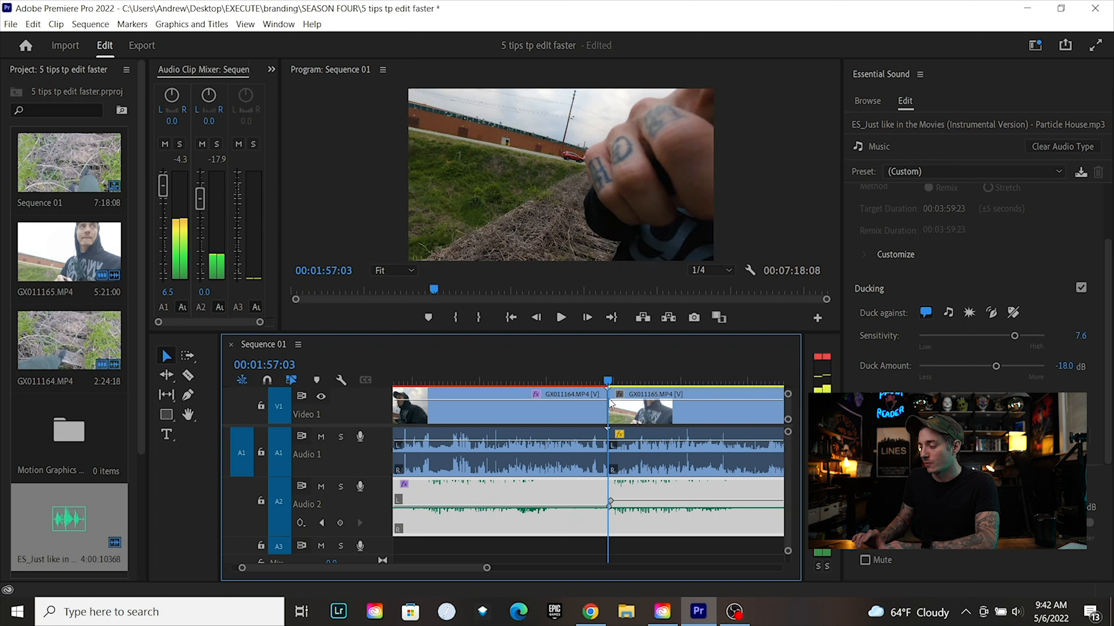
pyautogui.moveTo(609, 399); pyautogui.dragTo(602, 395)
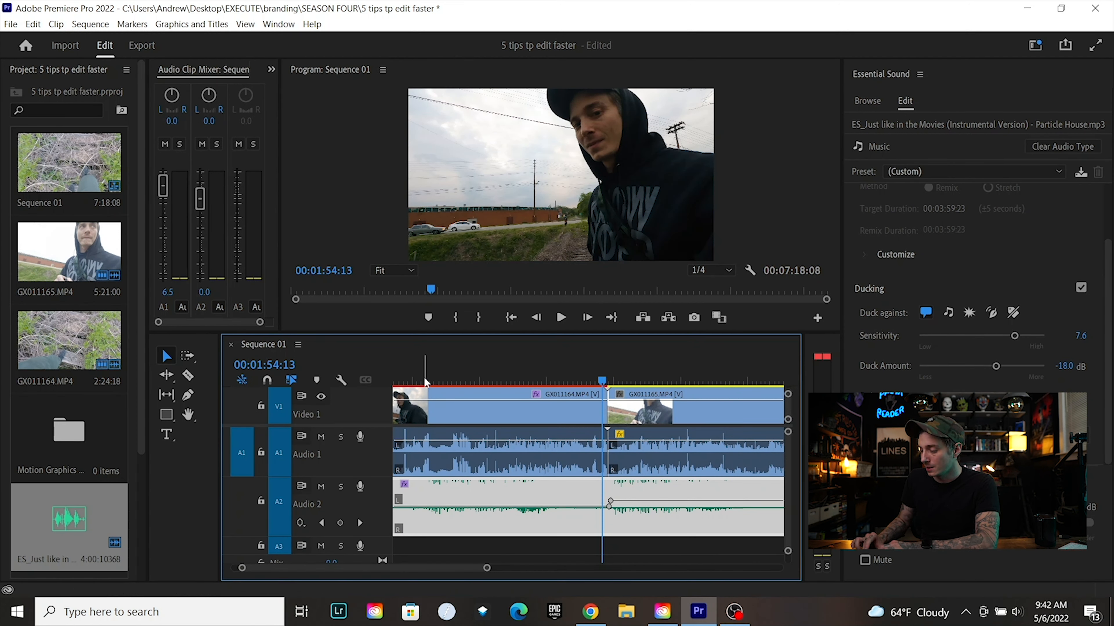
pyautogui.moveTo(424, 377); pyautogui.dragTo(413, 399)
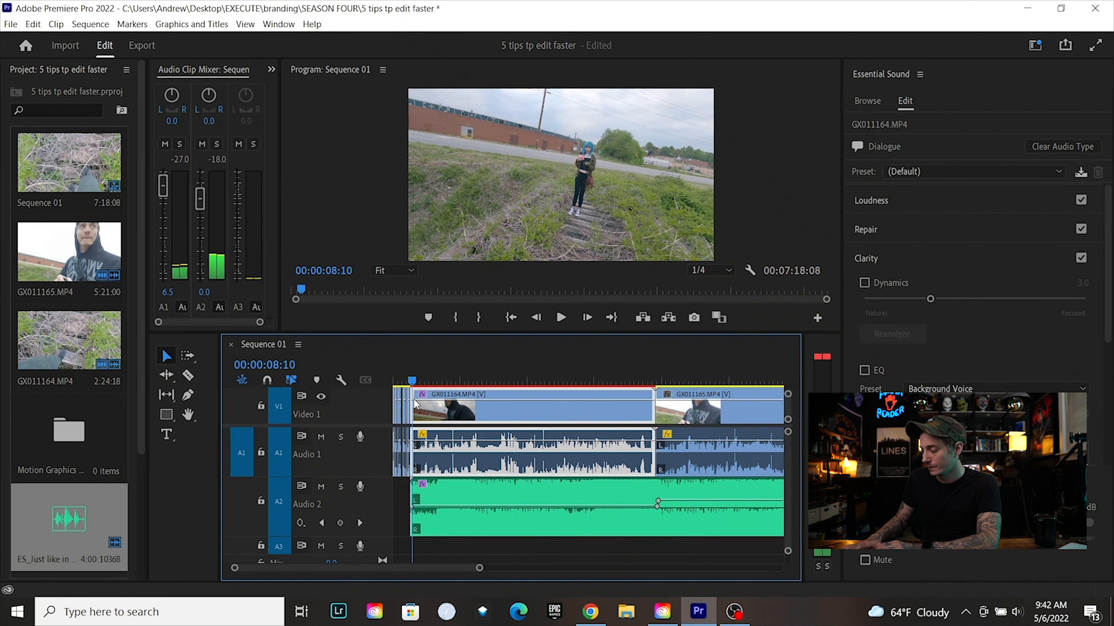
pyautogui.press('space')
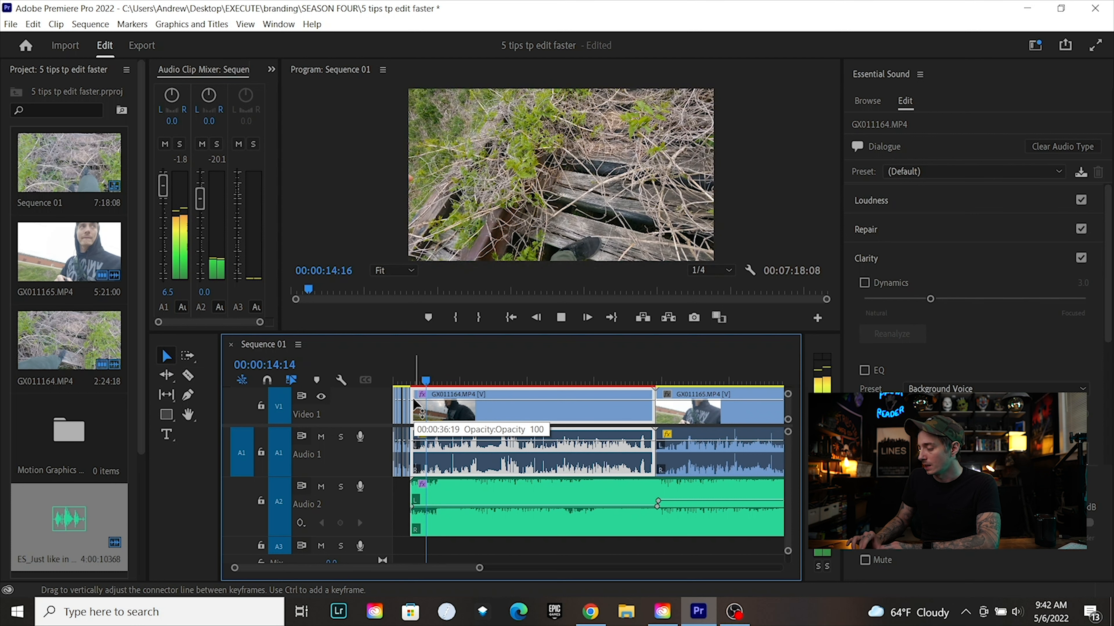
pyautogui.press('space')
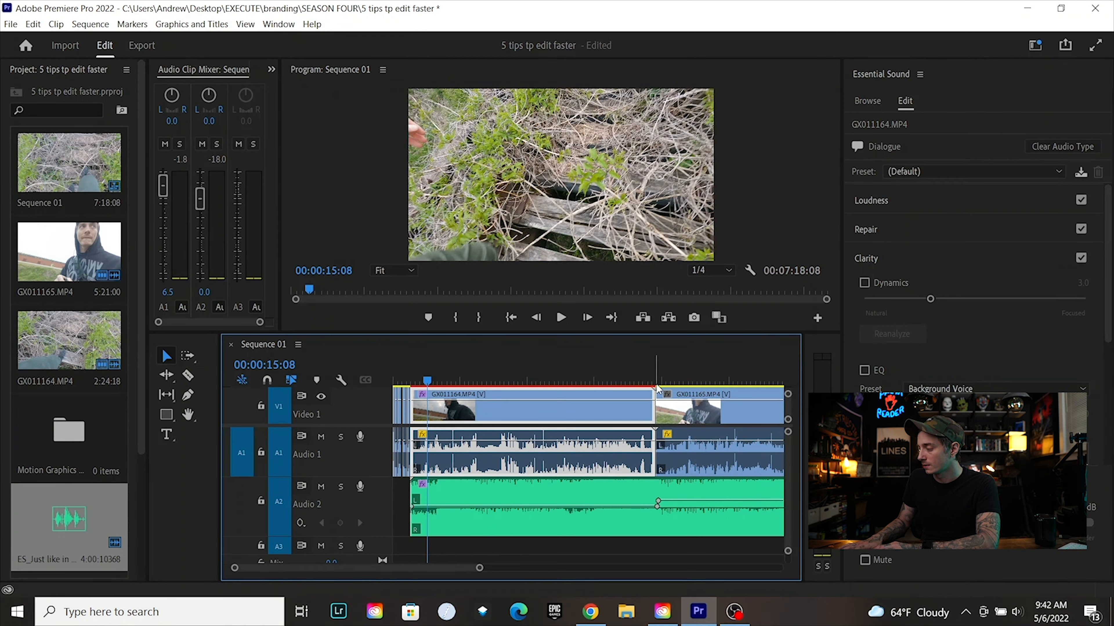
pyautogui.click(658, 383)
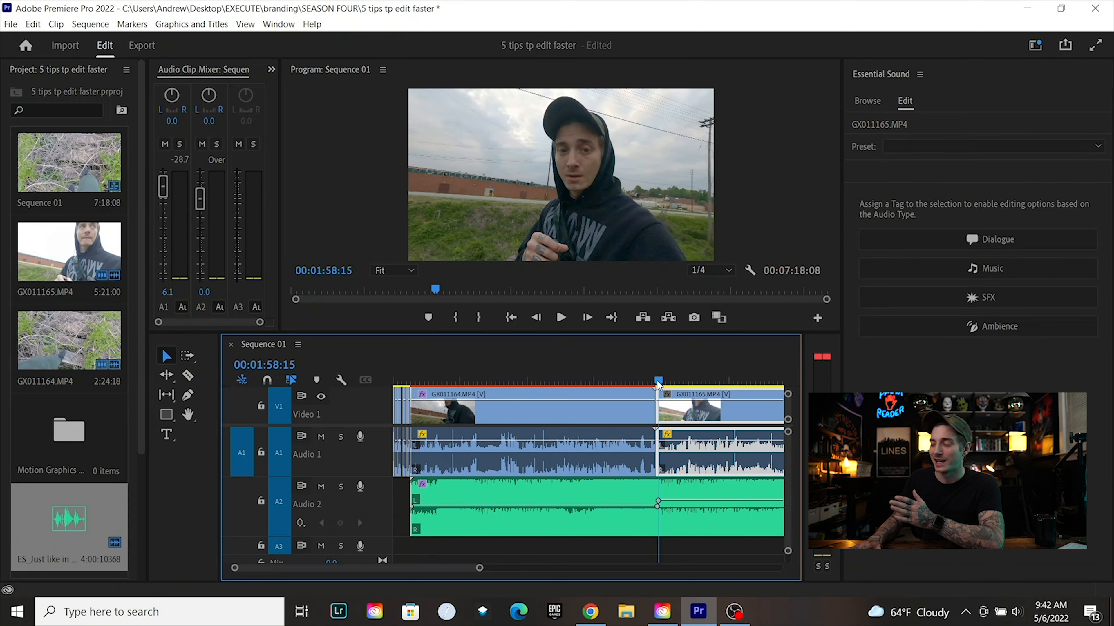
pyautogui.press('space')
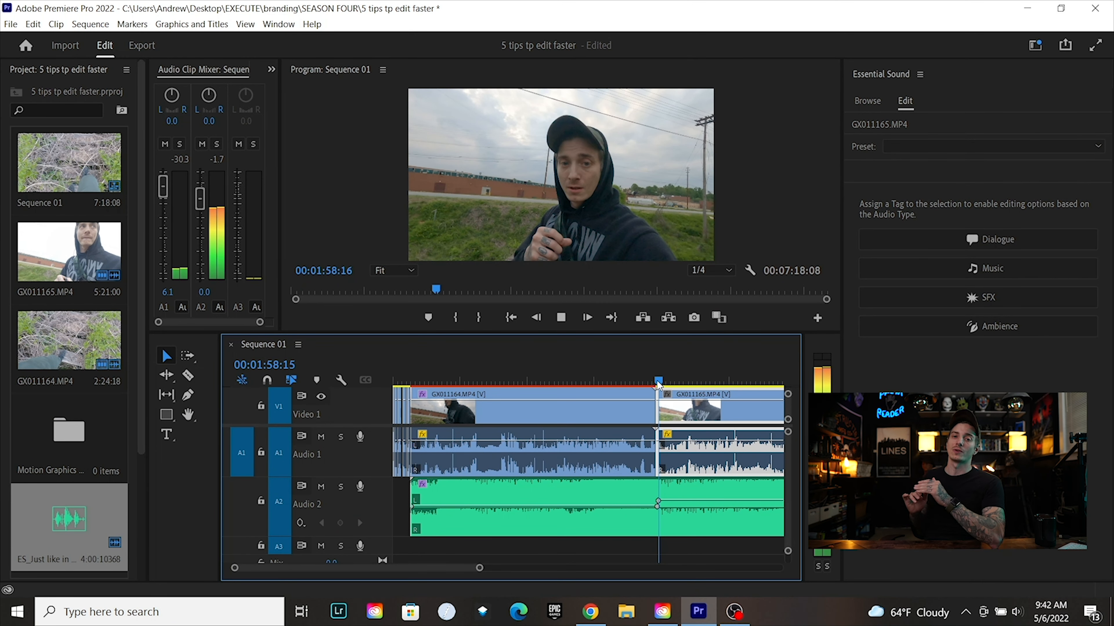
pyautogui.press('space')
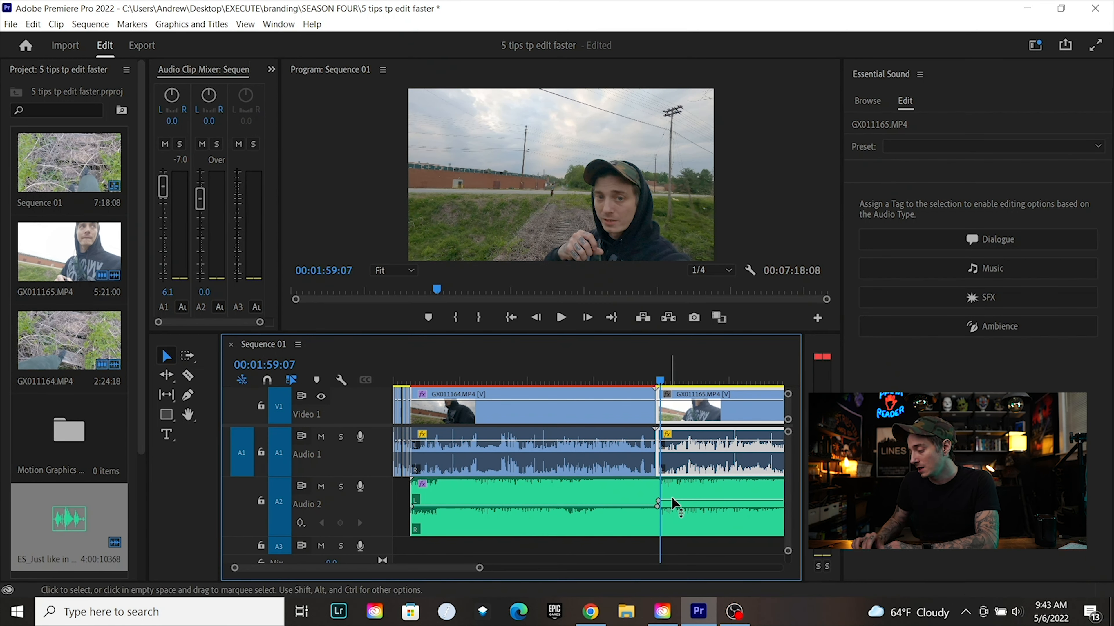
# Move the raised-volume keyframe on the music clip further past the cut for a more gradual fade-up, and play it back.
pyautogui.click(659, 503)
pyautogui.moveTo(660, 503); pyautogui.dragTo(676, 500)
pyautogui.press('space')
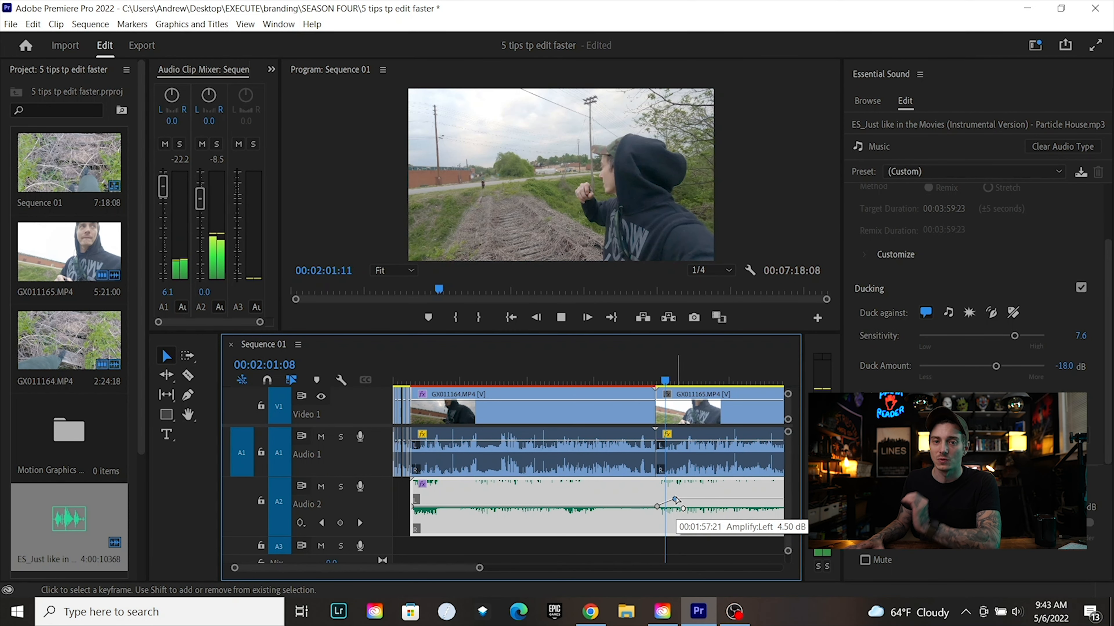
pyautogui.press('space')
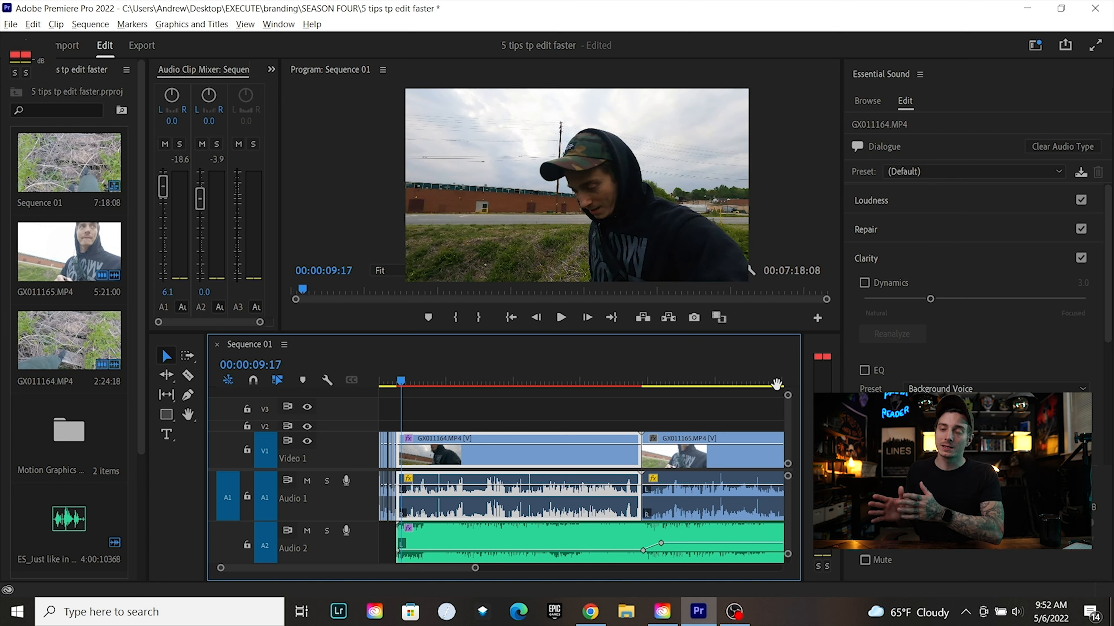
# Bring up the motion graphics templates, browse Adobe Stock and My Templates, and place the Minimal Corporate title on V2 above the start of GX011164.MP4.
pyautogui.hotkey('alt', 'shift', '7')
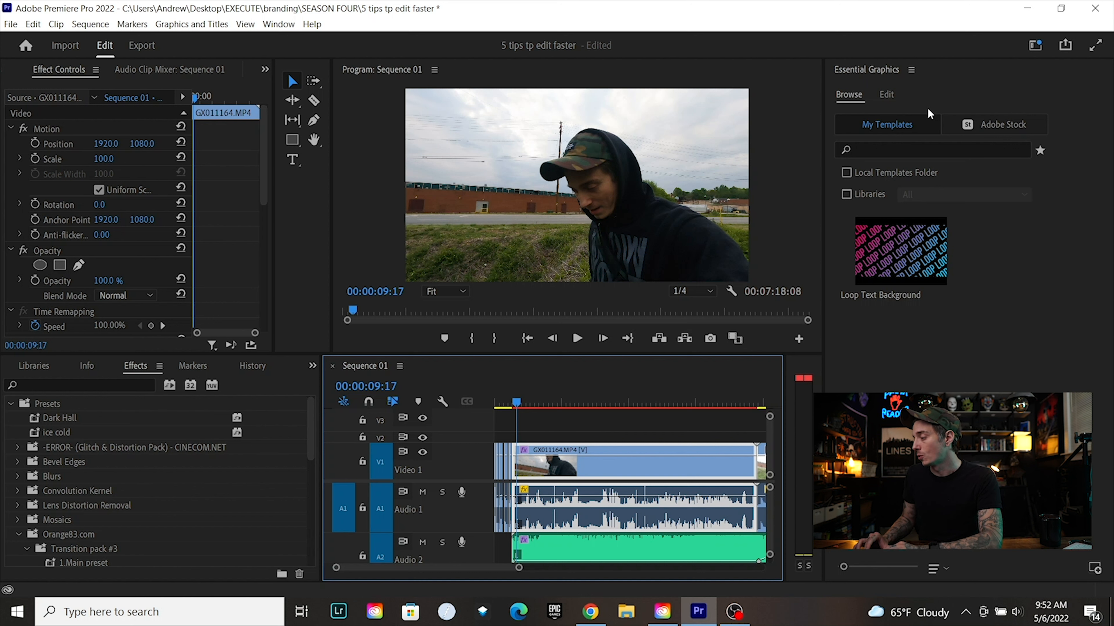
pyautogui.click(994, 121)
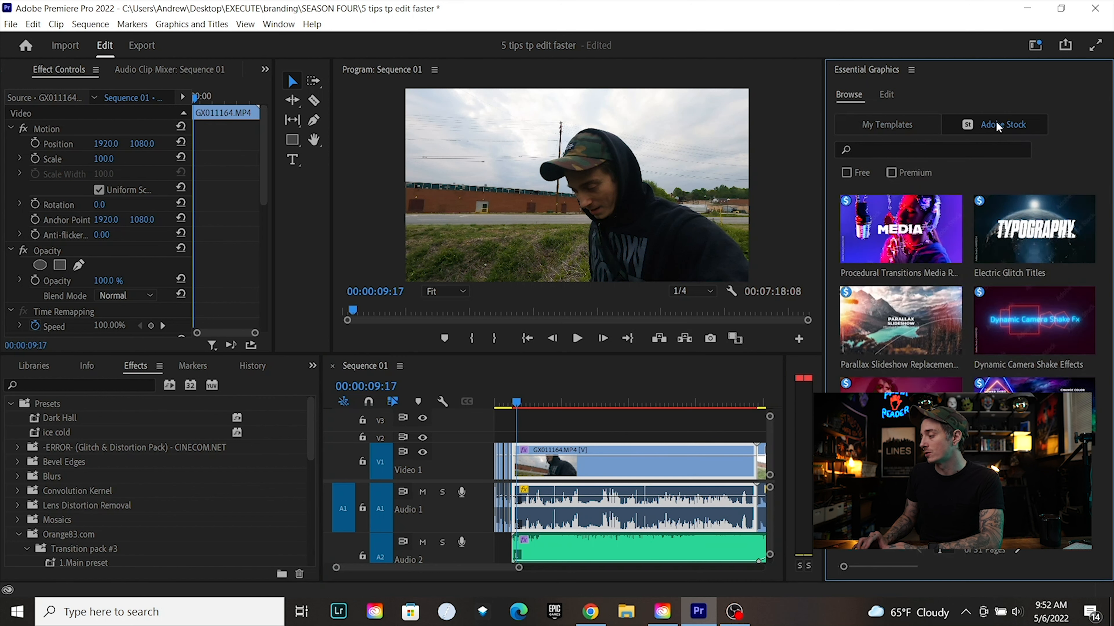
pyautogui.click(914, 129)
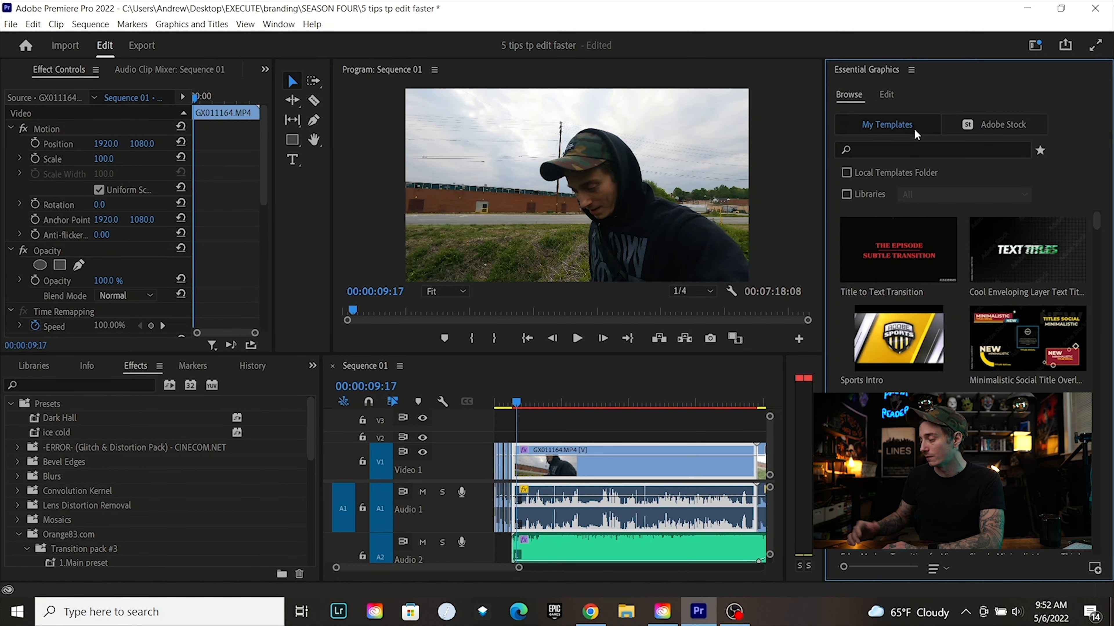
pyautogui.moveTo(1027, 338); pyautogui.dragTo(524, 405)
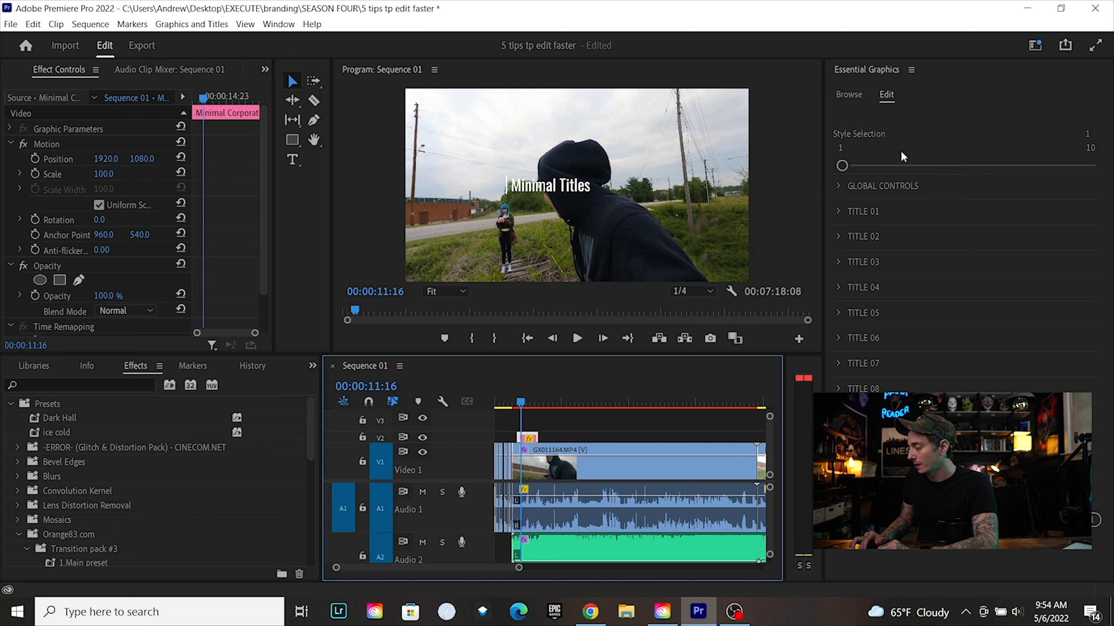
# Look through the title's global and Title 01 settings, and set its Style Selection to 6.
pyautogui.click(839, 187)
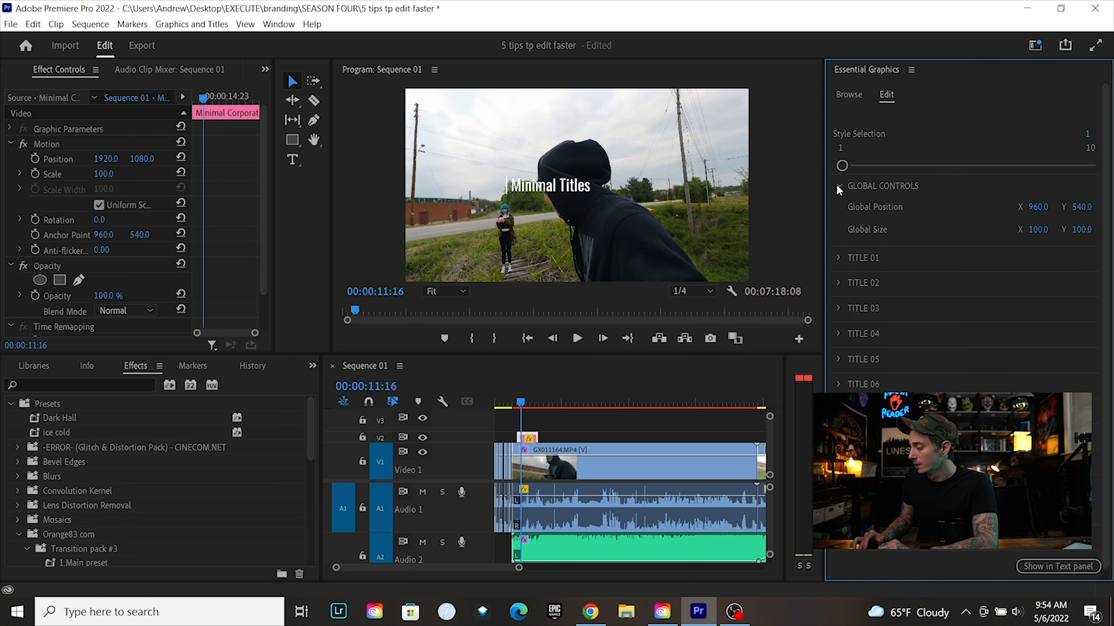
pyautogui.click(839, 258)
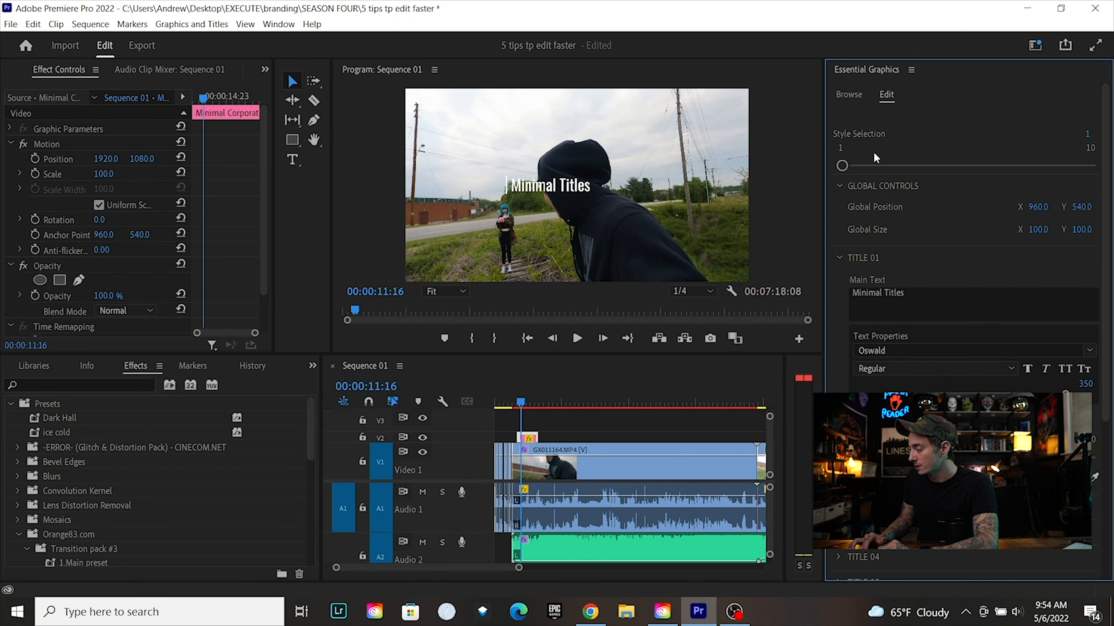
pyautogui.click(859, 160)
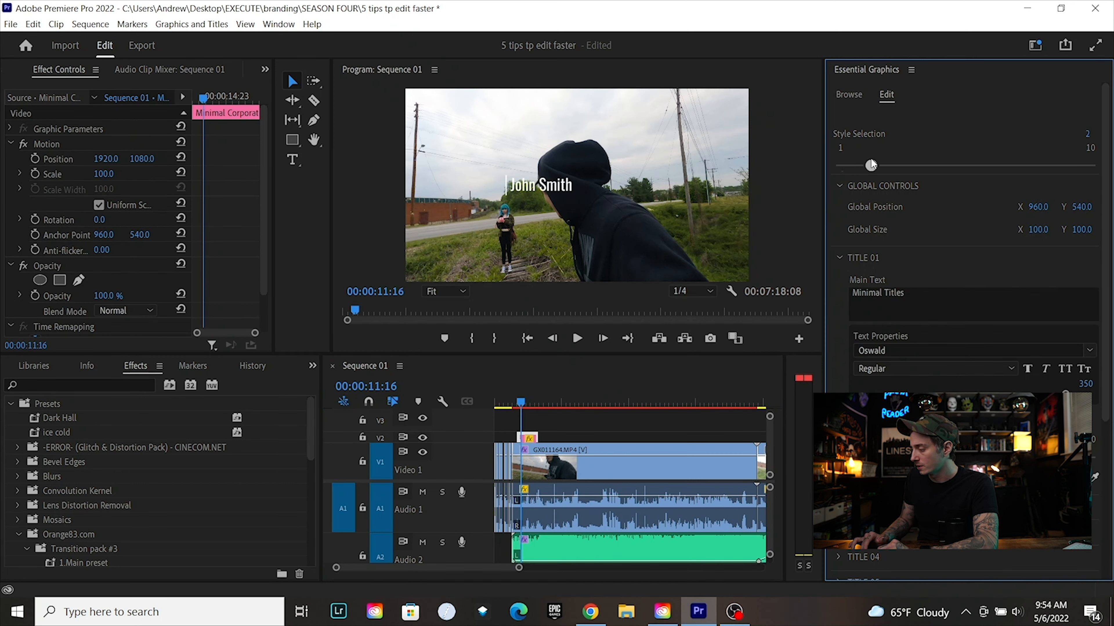
pyautogui.moveTo(920, 165); pyautogui.dragTo(991, 166)
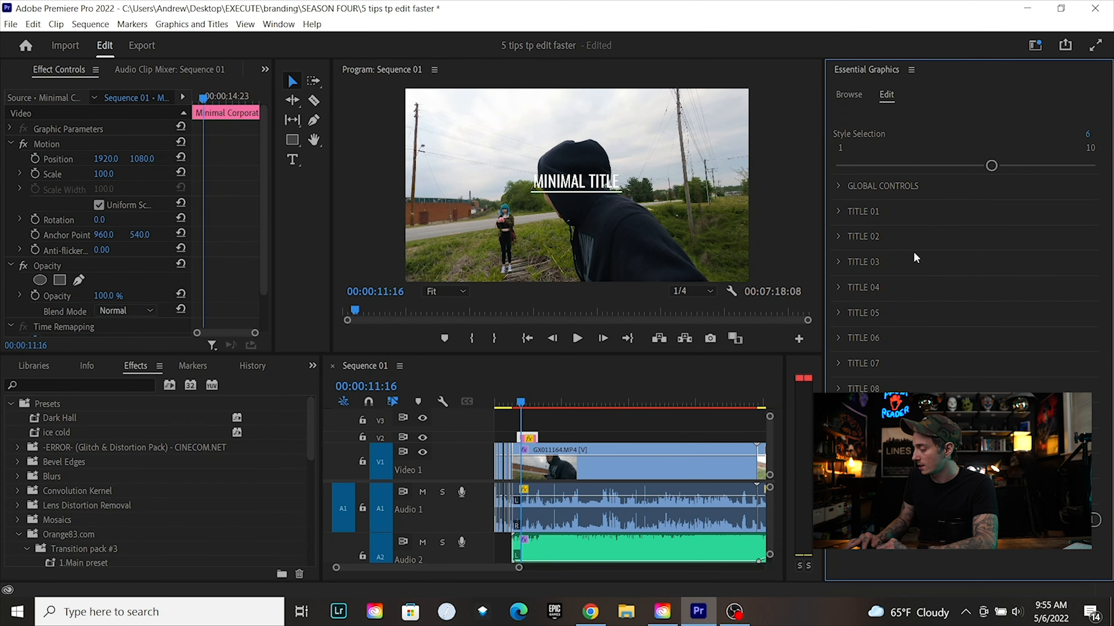
# Change the main text of Title 06 to "SEASON 1".
pyautogui.click(838, 338)
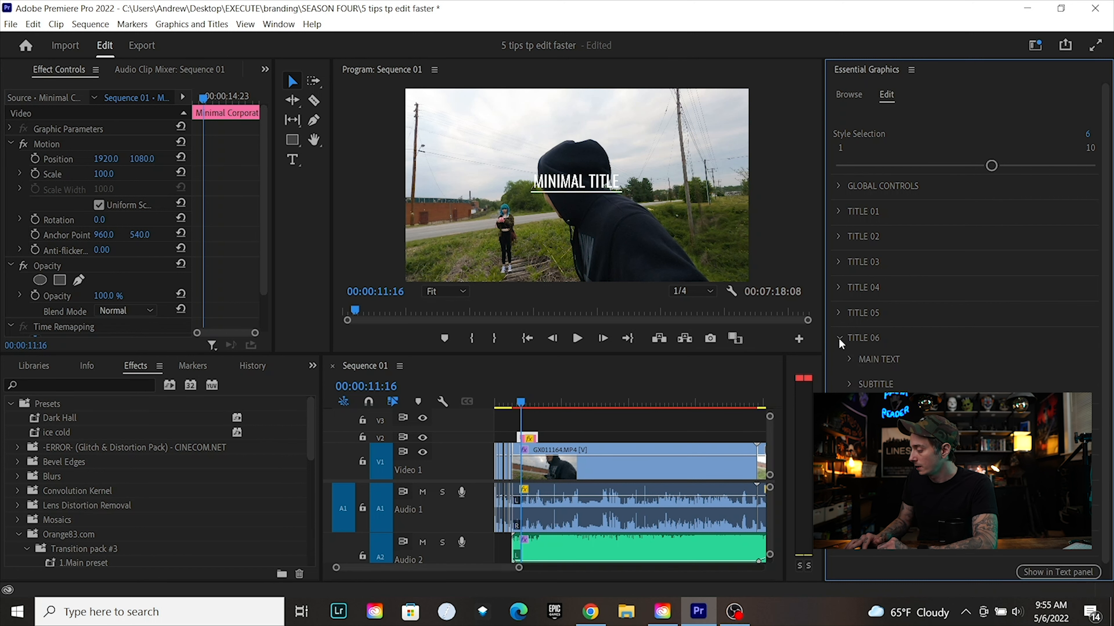
pyautogui.click(851, 361)
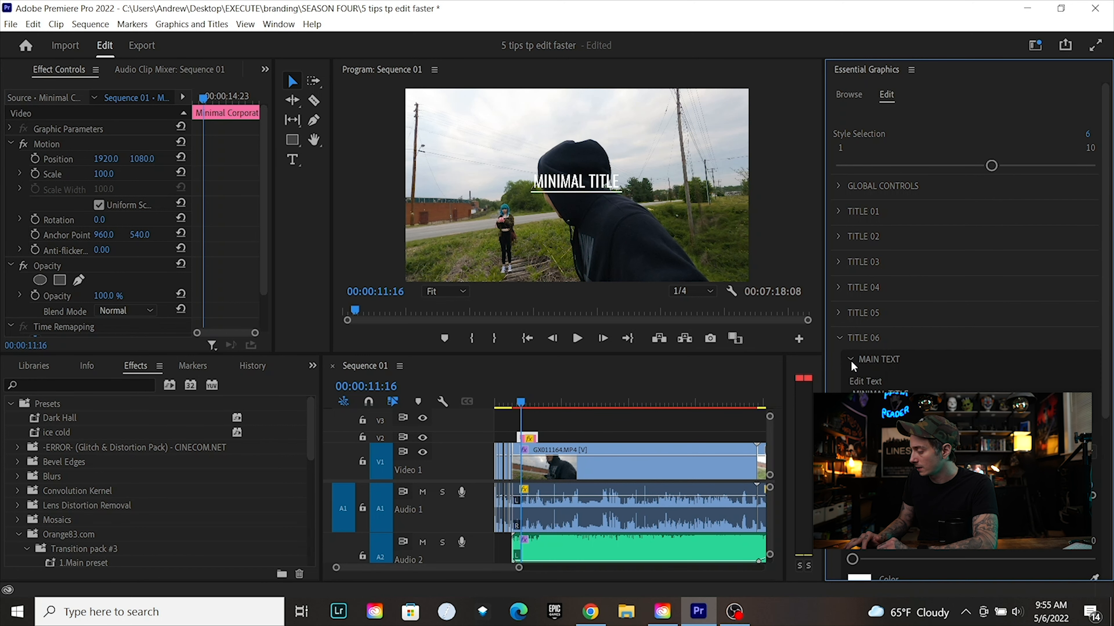
pyautogui.click(883, 391)
pyautogui.write('SEASON 1')
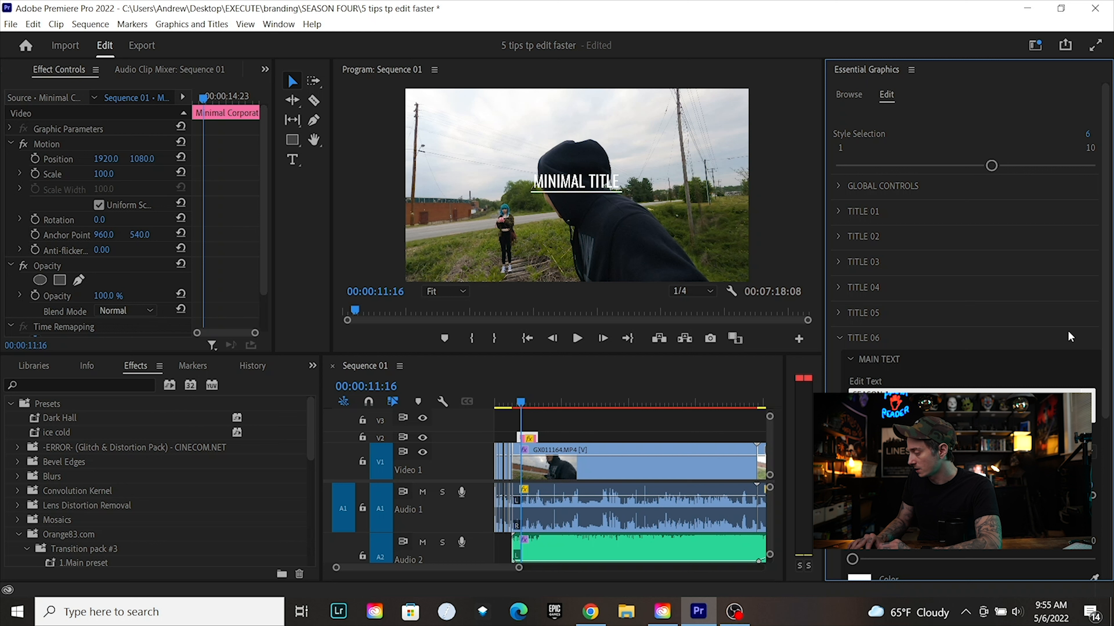
# Set the font of the Title 06 main text to Futura Heavy.
pyautogui.moveTo(1103, 347); pyautogui.dragTo(1103, 378)
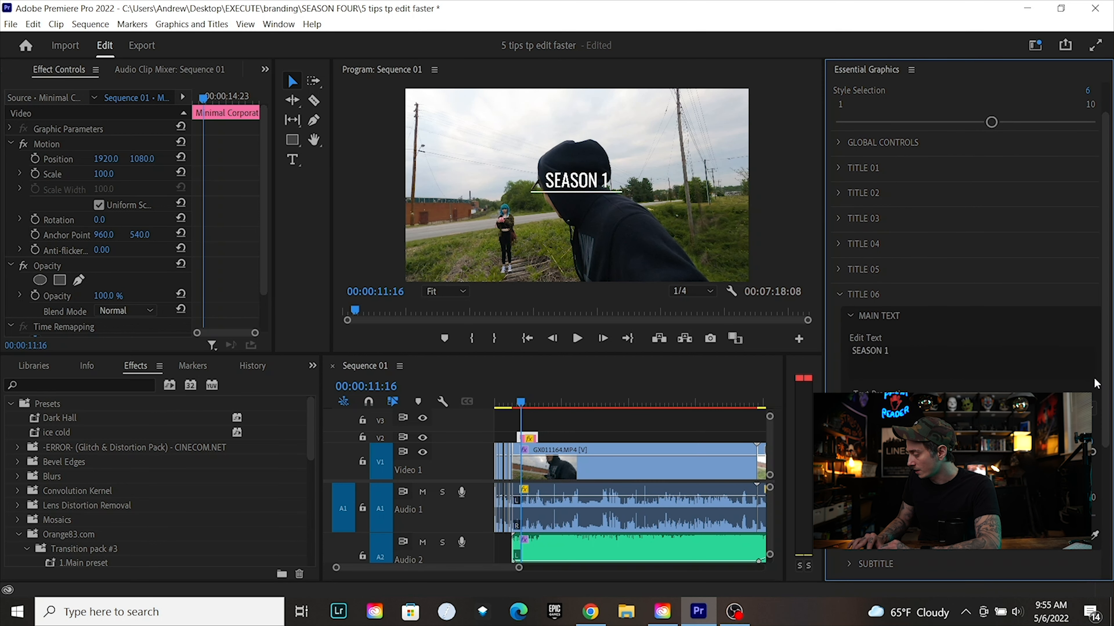
pyautogui.click(1090, 409)
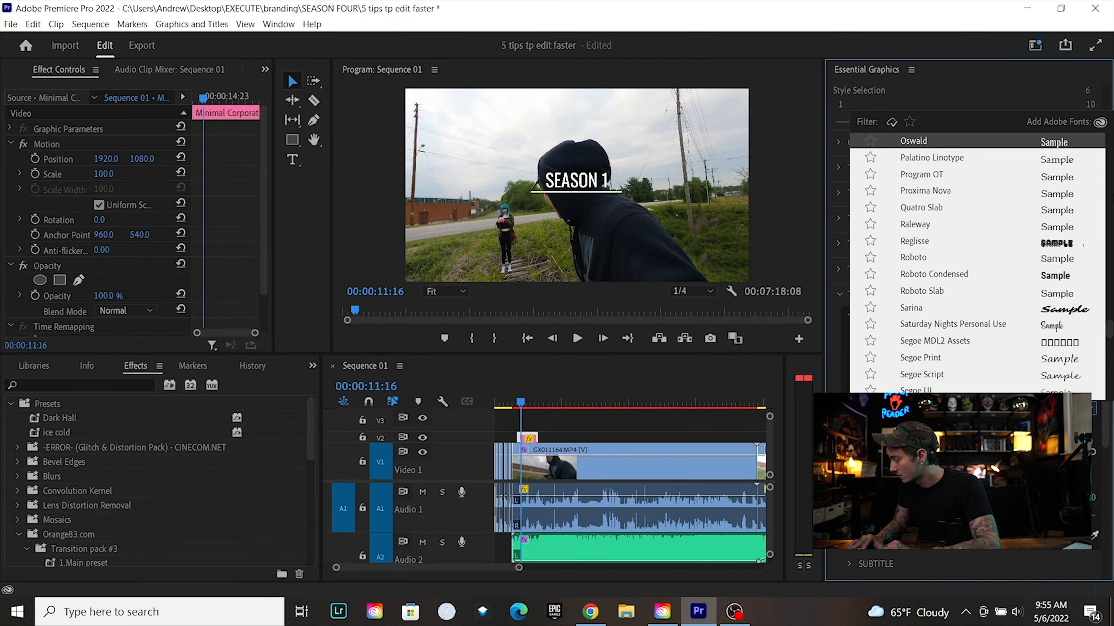
pyautogui.moveTo(1110, 326); pyautogui.dragTo(1103, 200)
pyautogui.scroll(3, 1103, 200)
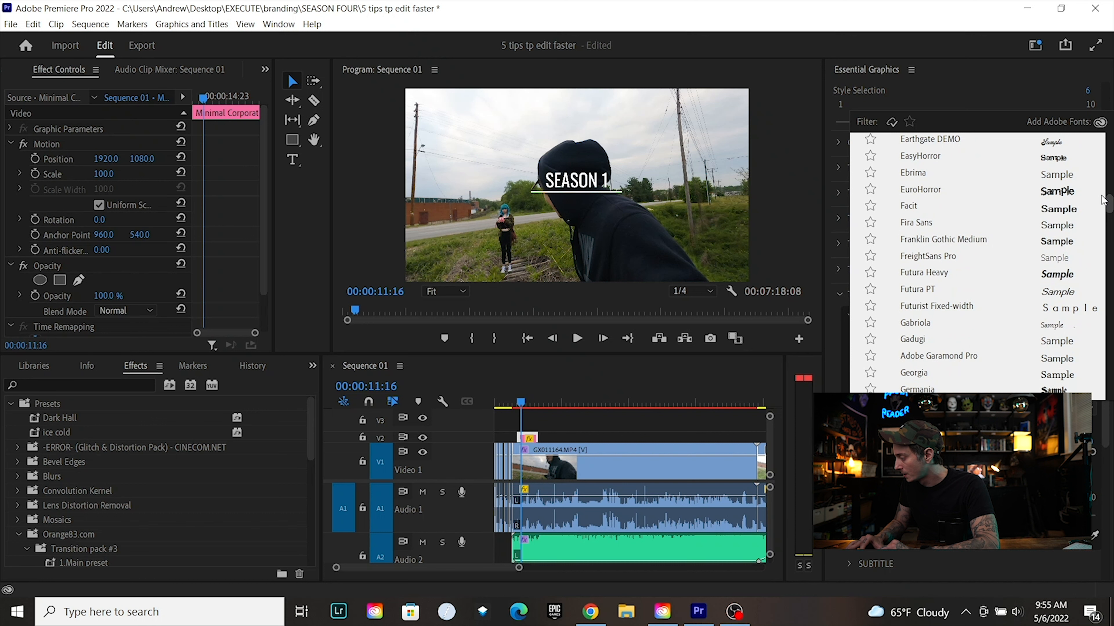
pyautogui.click(938, 277)
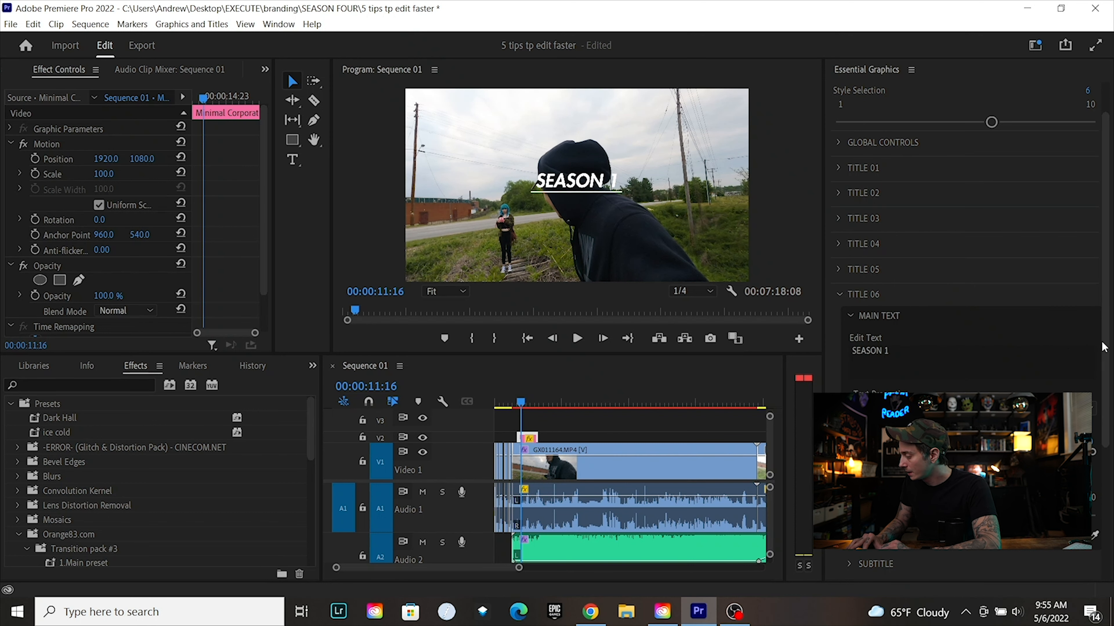
pyautogui.scroll(-3, 968, 377)
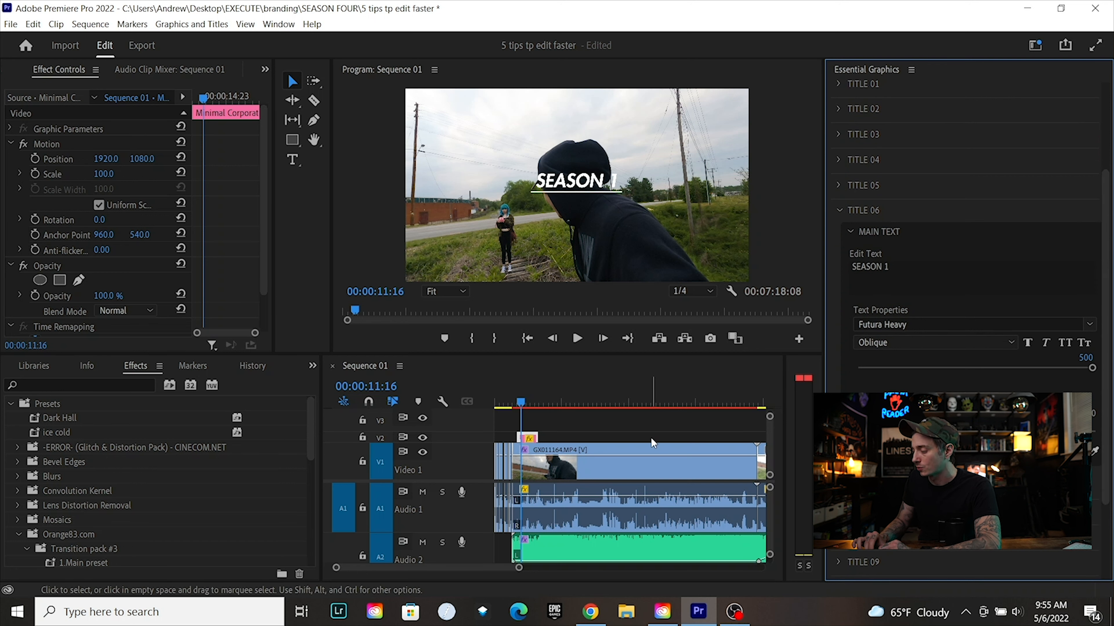
# Play back the section with the SEASON 1 title to check its animation over the footage.
pyautogui.click(519, 406)
pyautogui.press('space')
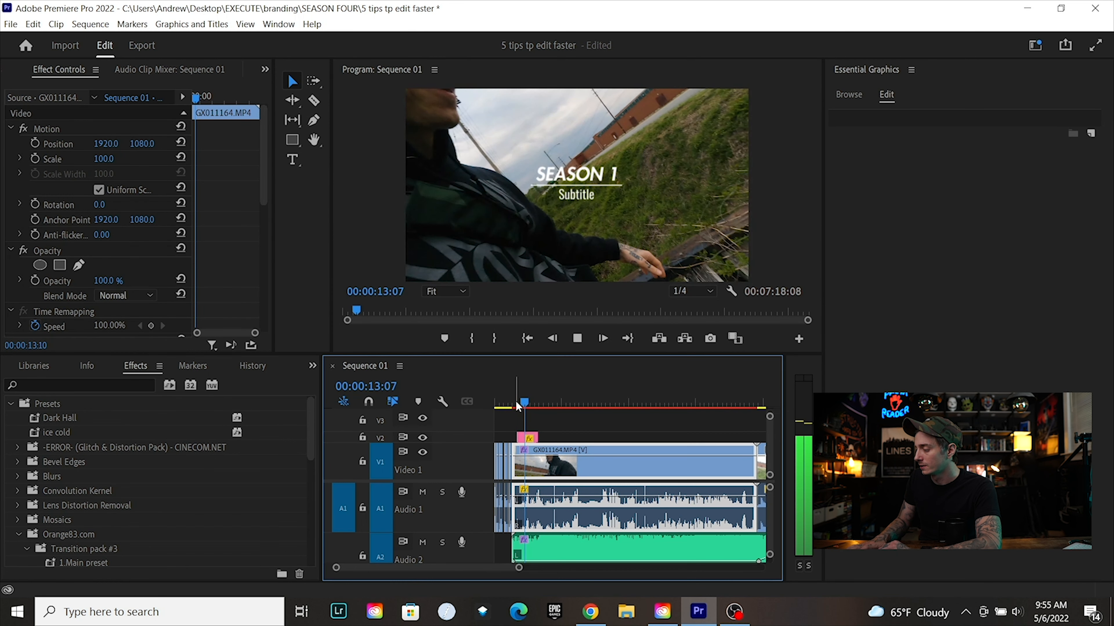
pyautogui.press('space')
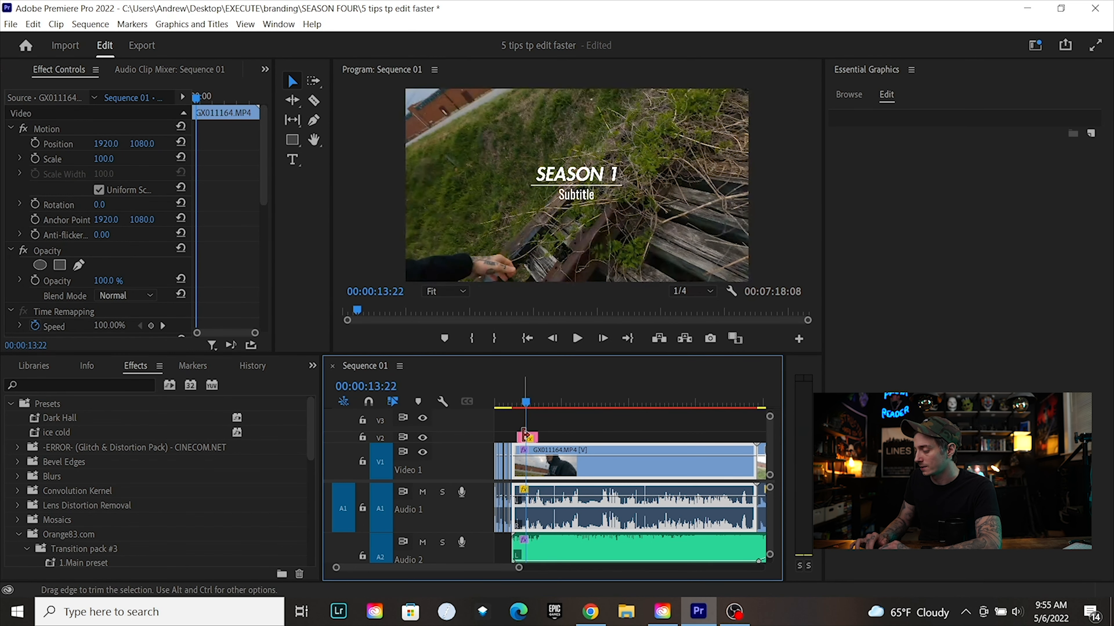
pyautogui.click(529, 438)
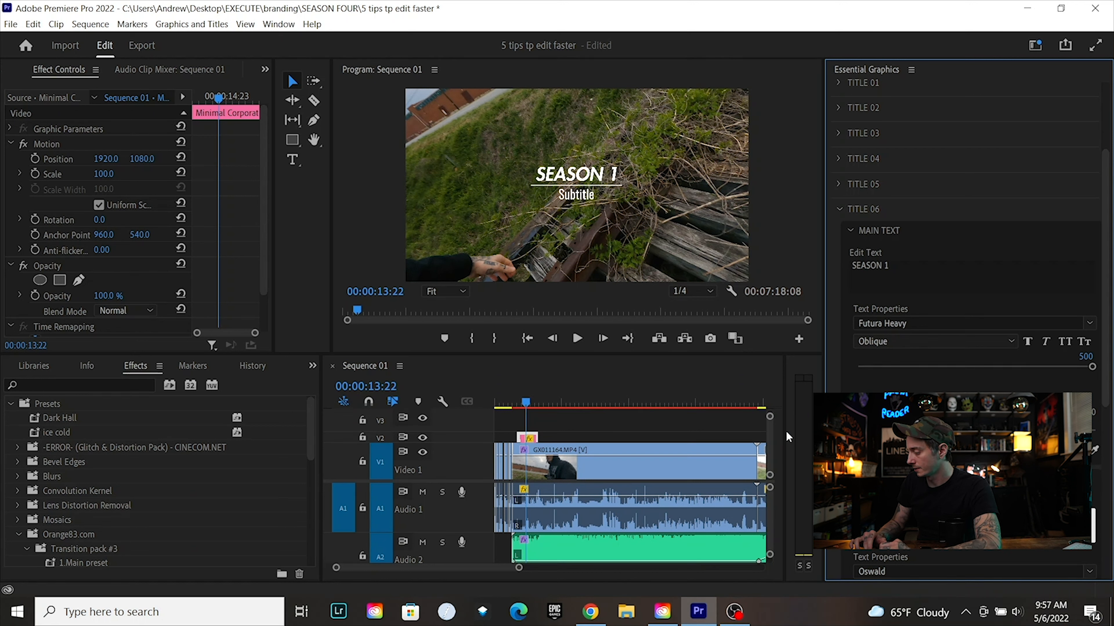
pyautogui.click(515, 403)
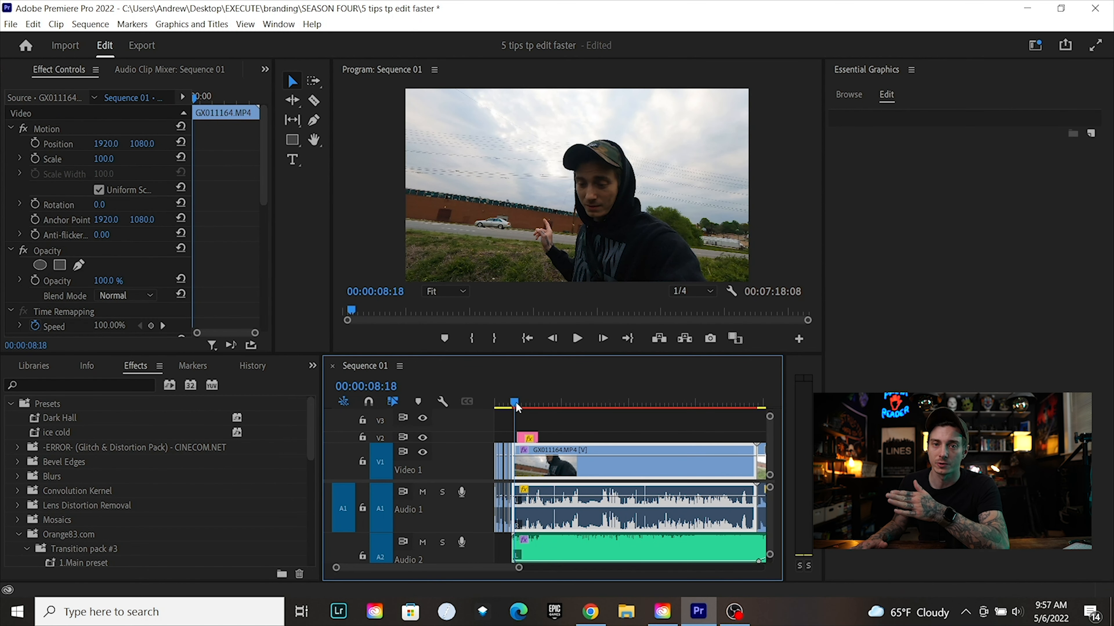
pyautogui.press('space')
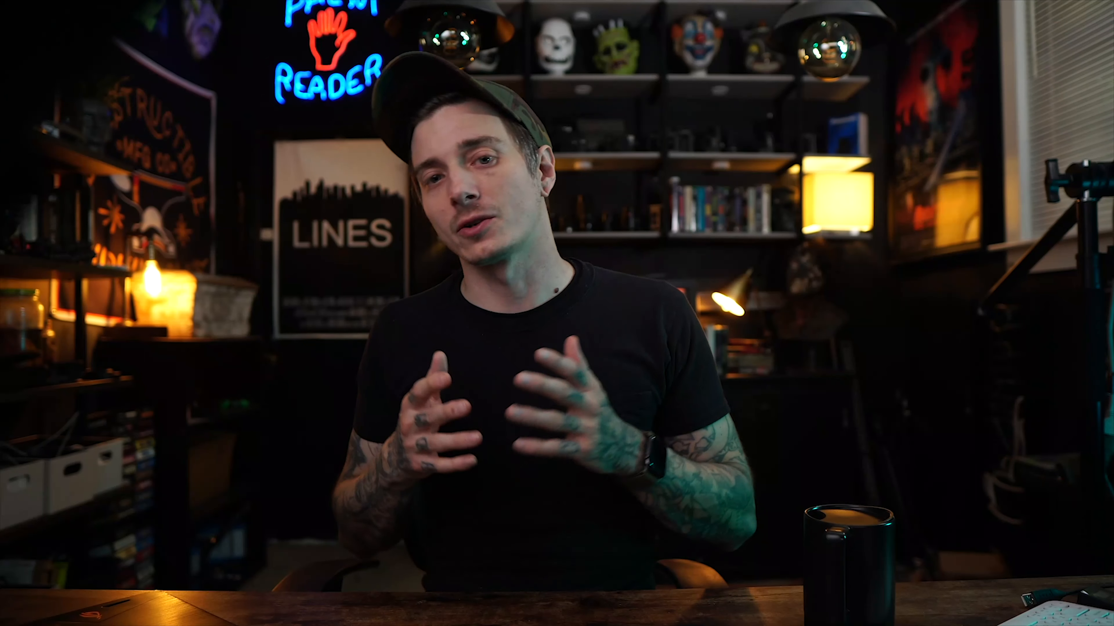